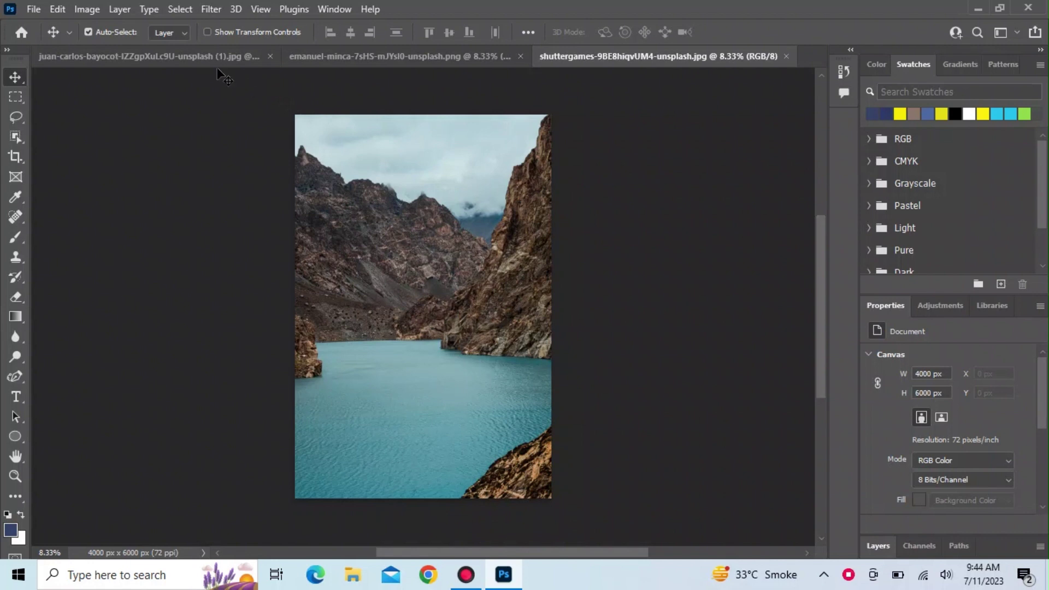
Outline the boy in the portrait image with a freehand Lasso selection following his hair, shirt, arms and waist.
{"action": "left_click", "coordinate": [192, 58]}
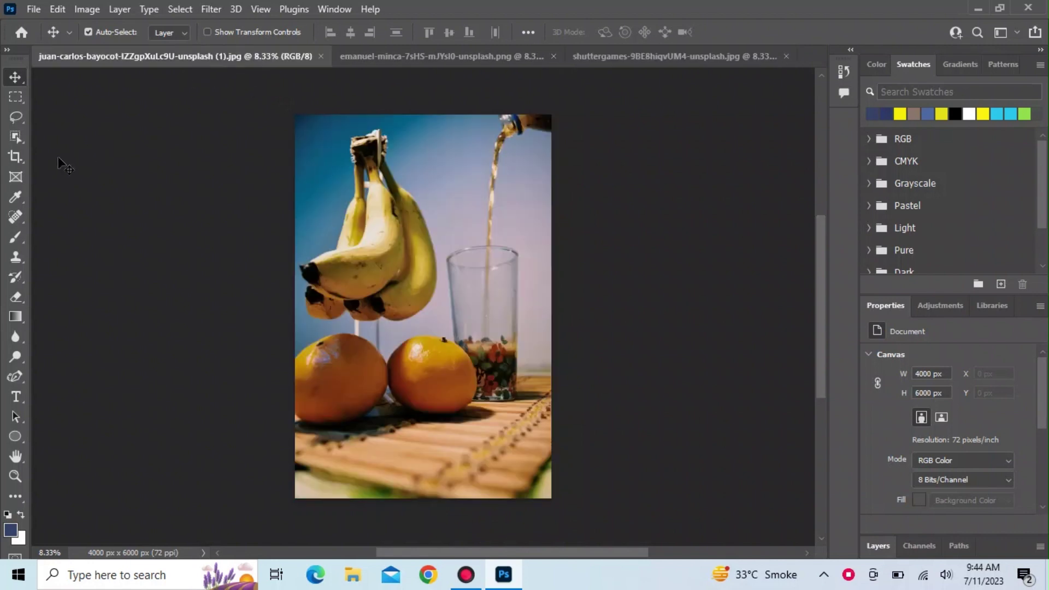
{"action": "left_click", "coordinate": [8, 118]}
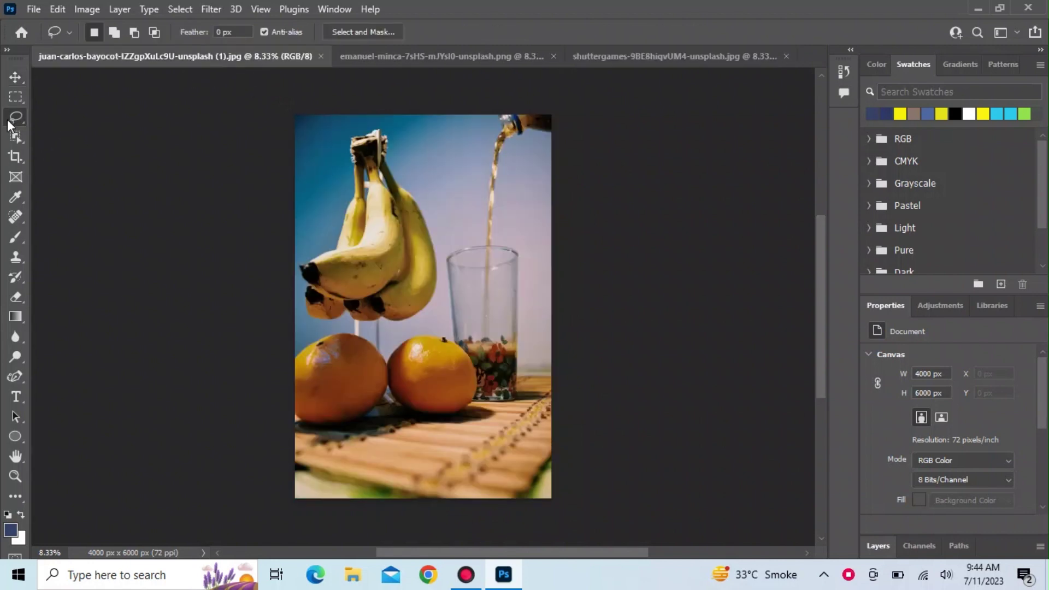
{"action": "left_click", "coordinate": [385, 54]}
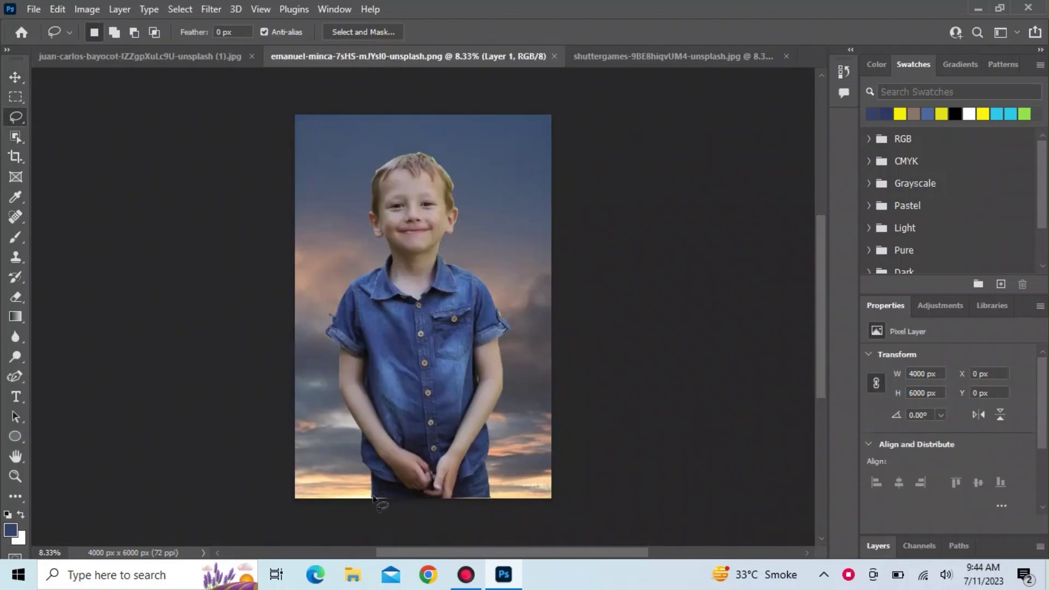
{"action": "mouse_move", "coordinate": [372, 498]}
{"action": "left_mouse_down"}
{"action": "mouse_move", "coordinate": [364, 434]}
{"action": "mouse_move", "coordinate": [334, 367]}
{"action": "mouse_move", "coordinate": [343, 348]}
{"action": "mouse_move", "coordinate": [328, 327]}
{"action": "mouse_move", "coordinate": [352, 280]}
{"action": "mouse_move", "coordinate": [390, 255]}
{"action": "mouse_move", "coordinate": [371, 227]}
{"action": "mouse_move", "coordinate": [372, 175]}
{"action": "mouse_move", "coordinate": [421, 150]}
{"action": "mouse_move", "coordinate": [449, 178]}
{"action": "mouse_move", "coordinate": [453, 233]}
{"action": "mouse_move", "coordinate": [464, 207]}
{"action": "mouse_move", "coordinate": [449, 266]}
{"action": "mouse_move", "coordinate": [471, 276]}
{"action": "mouse_move", "coordinate": [504, 327]}
{"action": "mouse_move", "coordinate": [484, 425]}
{"action": "mouse_move", "coordinate": [493, 428]}
{"action": "mouse_move", "coordinate": [491, 496]}
{"action": "mouse_move", "coordinate": [451, 507]}
{"action": "left_mouse_up"}
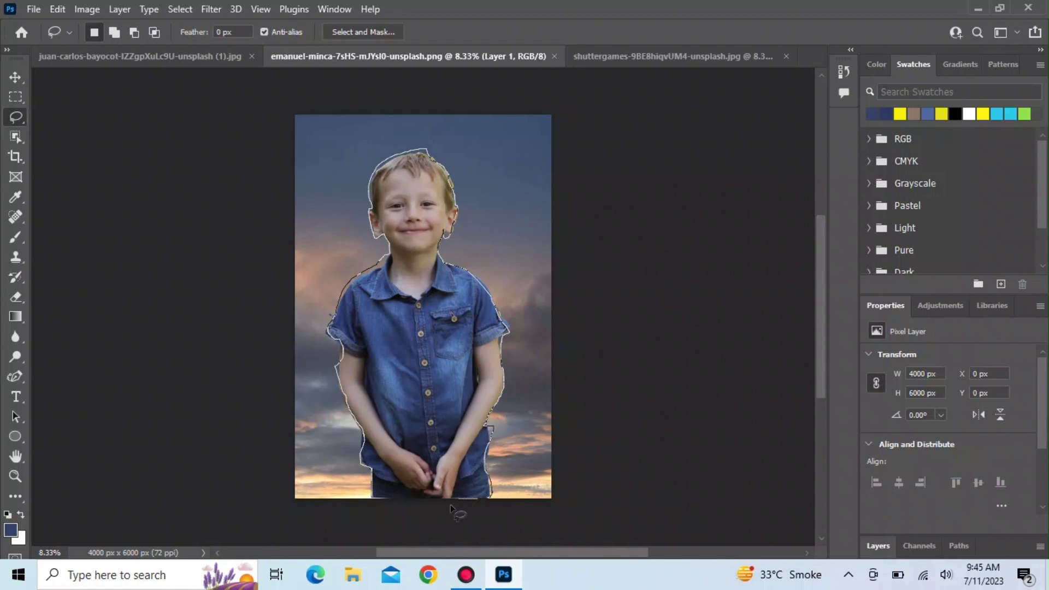
{"action": "mouse_move", "coordinate": [387, 510]}
{"action": "left_mouse_down"}
{"action": "mouse_move", "coordinate": [371, 505]}
{"action": "mouse_move", "coordinate": [371, 477]}
{"action": "left_mouse_up"}
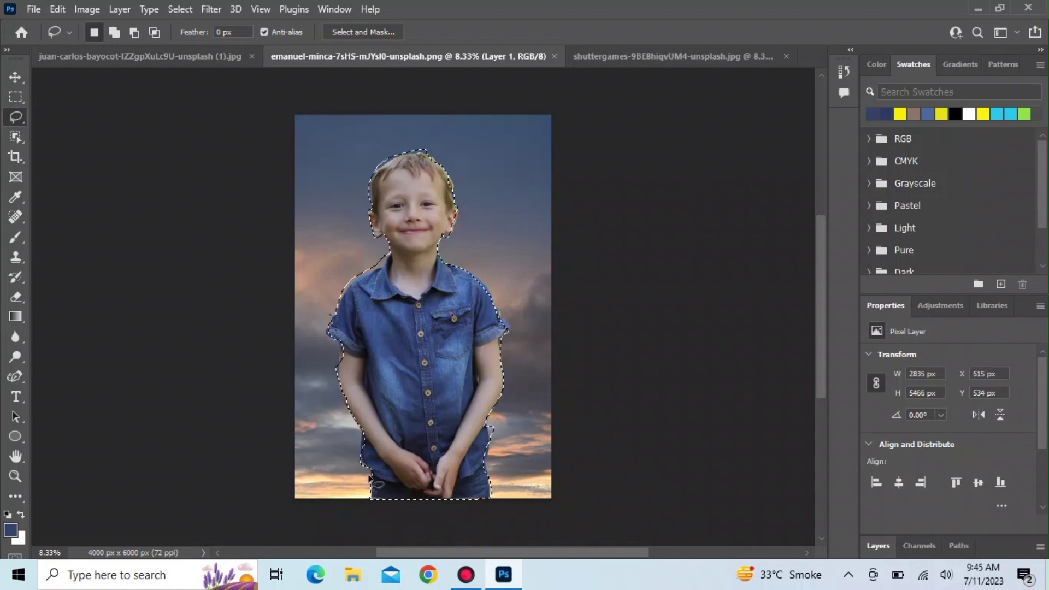
Move the selected boy cutout into the fruit and glass photo.
{"action": "key", "text": "v"}
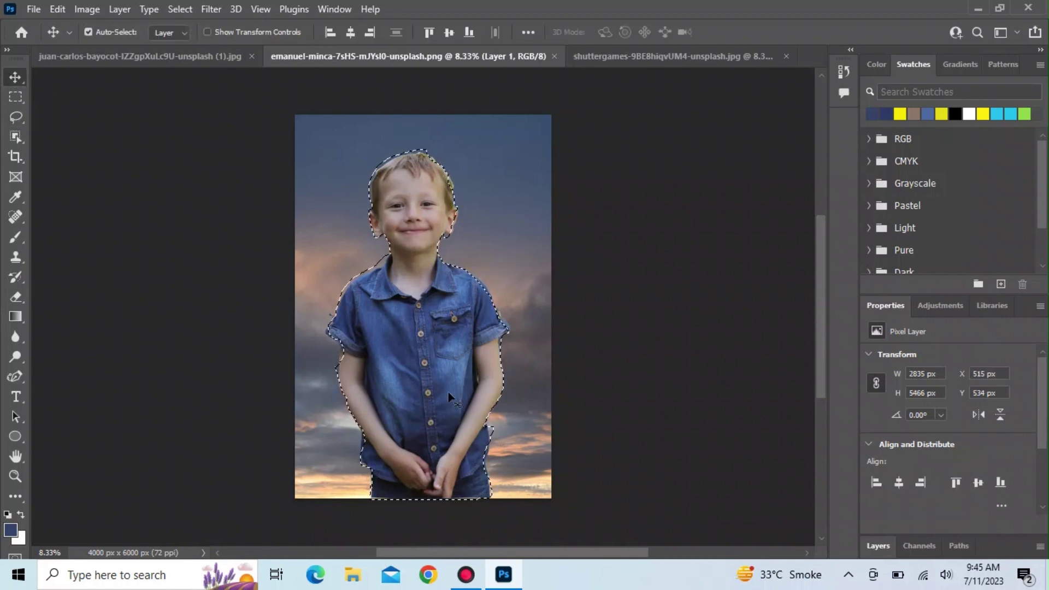
{"action": "left_click_drag", "start_coordinate": [448, 375], "coordinate": [147, 53]}
{"action": "left_click_drag", "start_coordinate": [468, 311], "coordinate": [471, 302]}
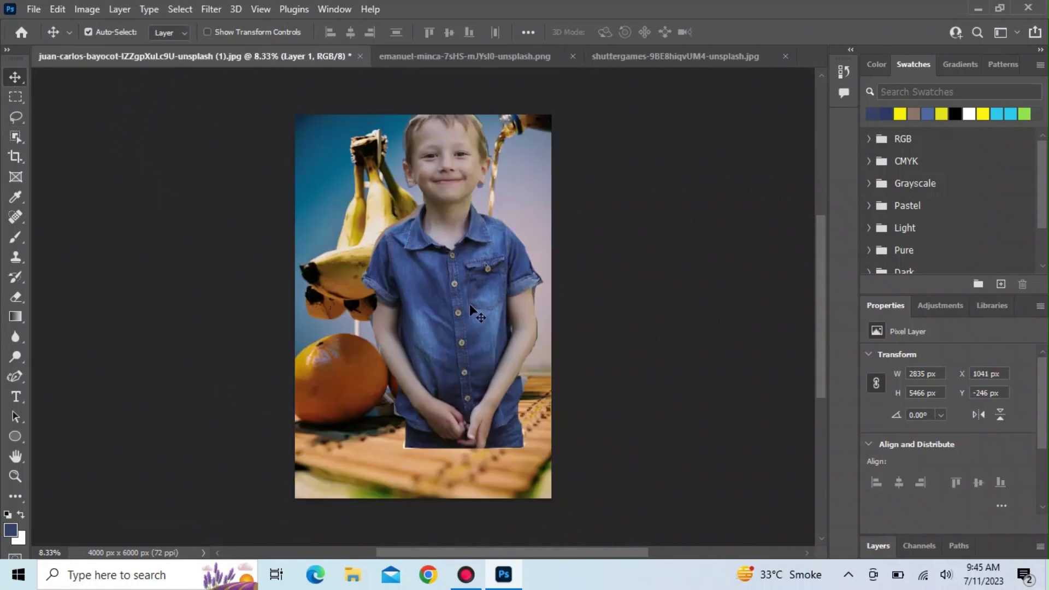
Set the boy layer's width to 1000 px with proportions linked and move it over the drinking glass.
{"action": "left_click", "coordinate": [931, 373]}
{"action": "type", "text": "1000"}
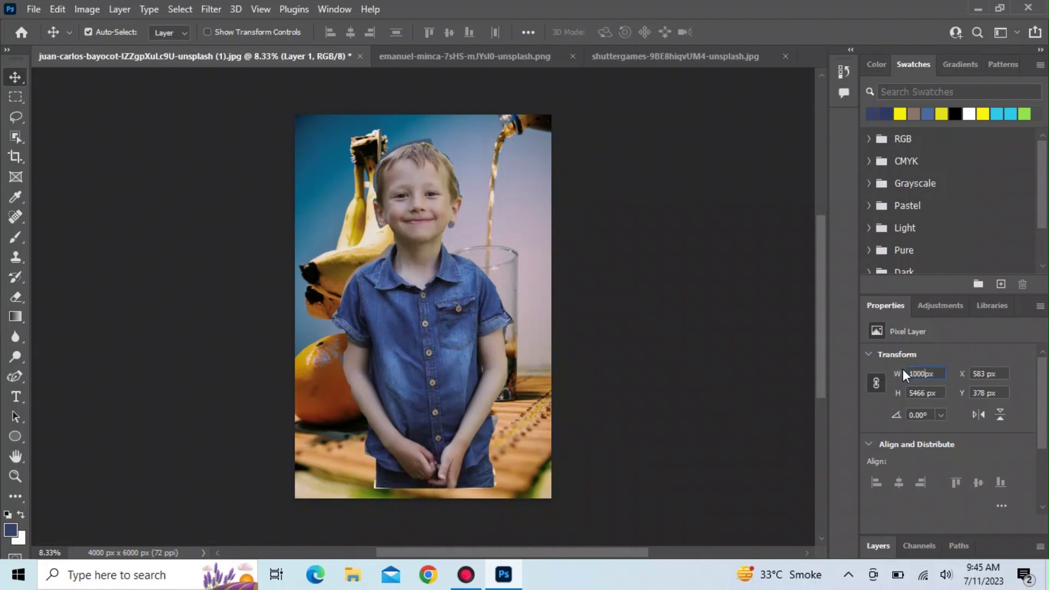
{"action": "key", "text": "Tab"}
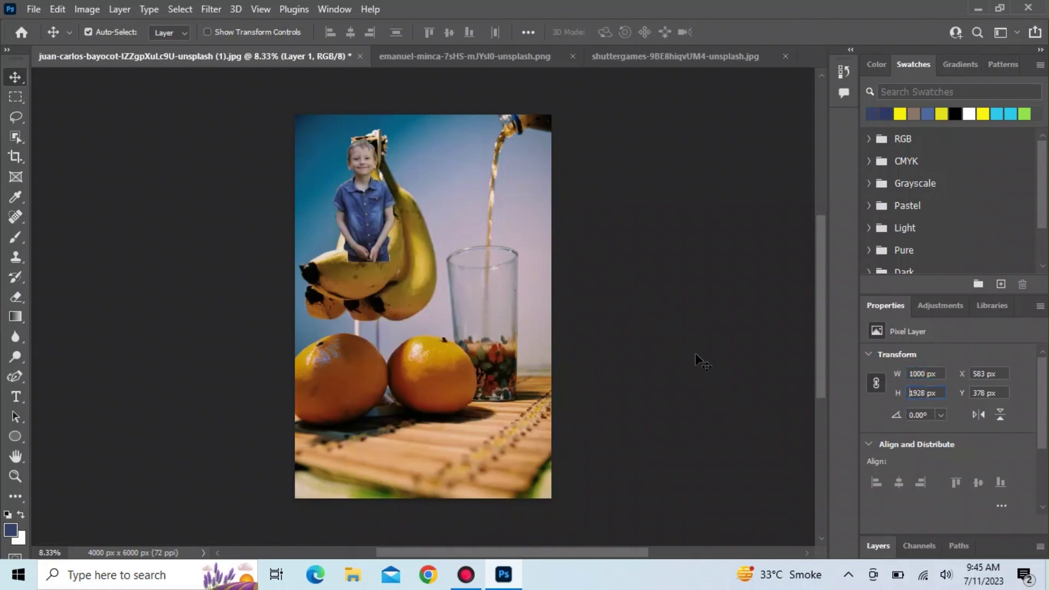
{"action": "left_click_drag", "start_coordinate": [362, 215], "coordinate": [480, 317]}
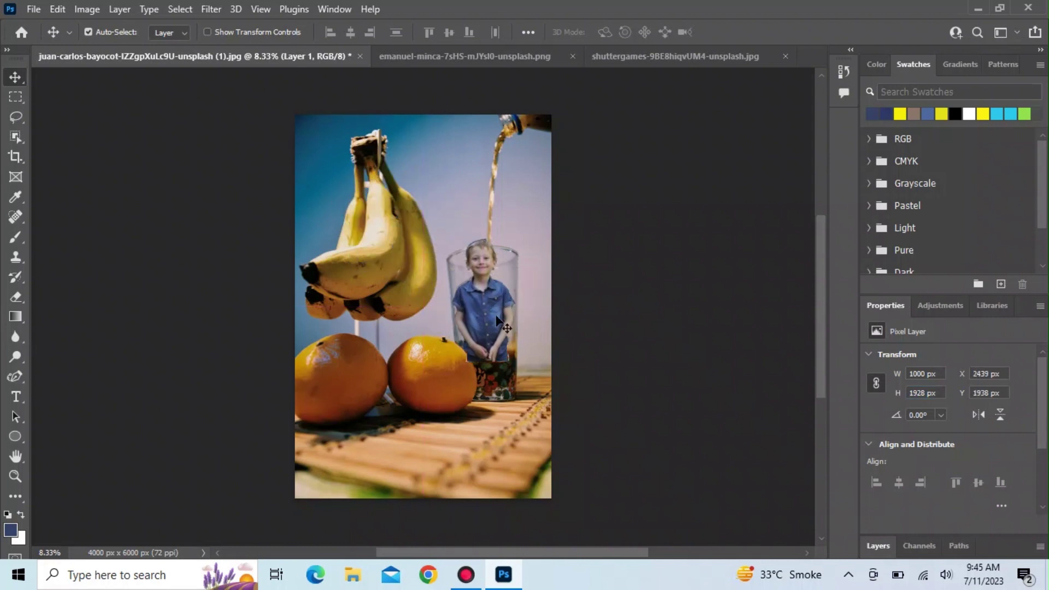
Set the boy layer's height to 1200 px and position him inside the glass above the drink.
{"action": "double_click", "coordinate": [924, 393]}
{"action": "type", "text": "1200"}
{"action": "left_click_drag", "start_coordinate": [462, 312], "coordinate": [489, 320]}
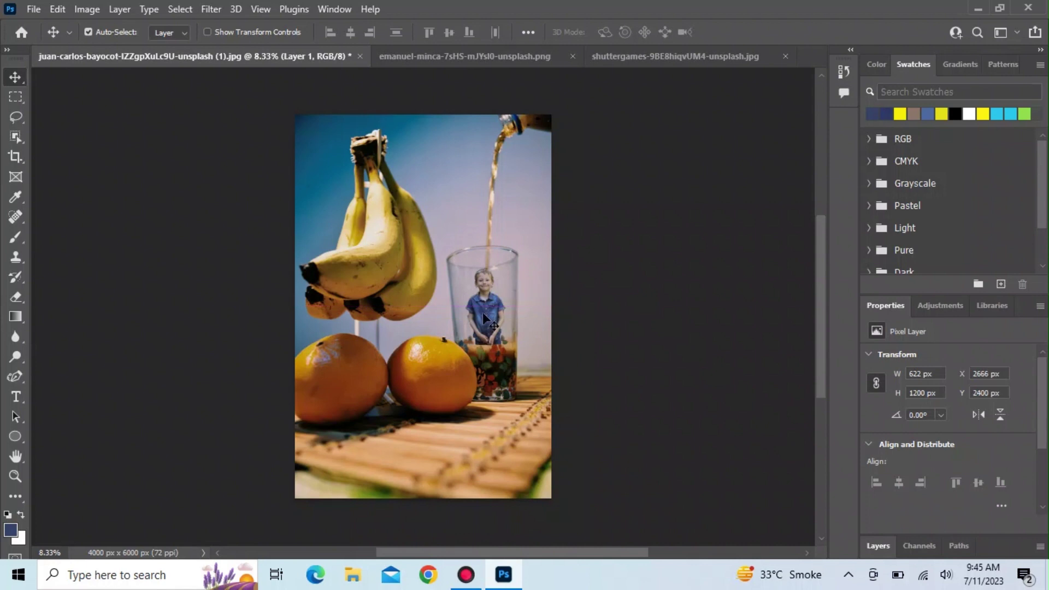
Draw a rectangular frame about 1090 by 726 px over the boy's lower body inside the glass.
{"action": "left_click", "coordinate": [13, 180]}
{"action": "left_click_drag", "start_coordinate": [450, 298], "coordinate": [519, 342]}
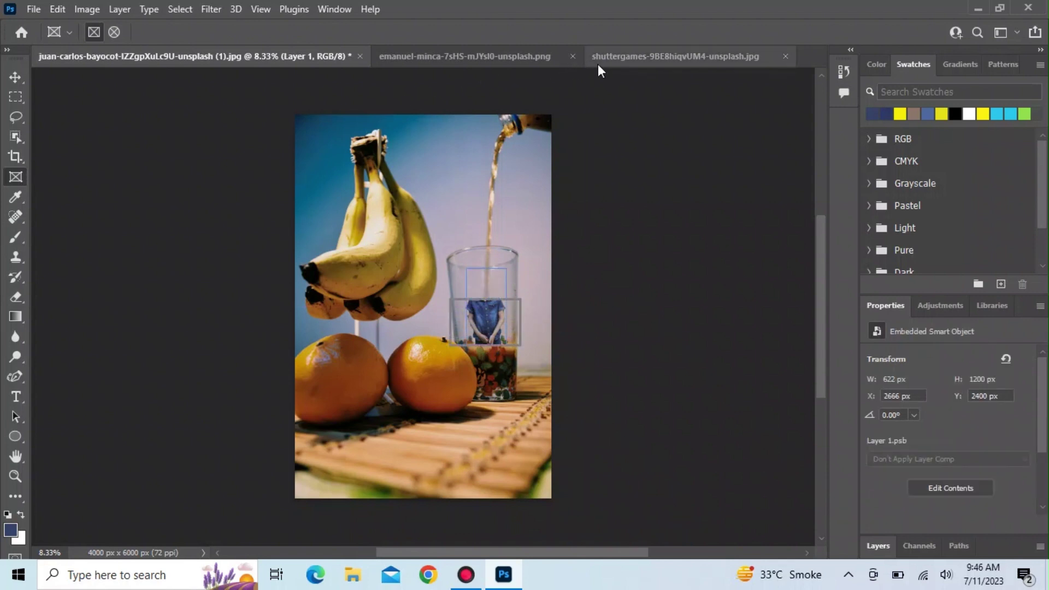
Lasso a patch of lake water about 1007 by 876 px and place it in the fruit photo over the glass.
{"action": "left_click", "coordinate": [613, 58]}
{"action": "left_click", "coordinate": [15, 117]}
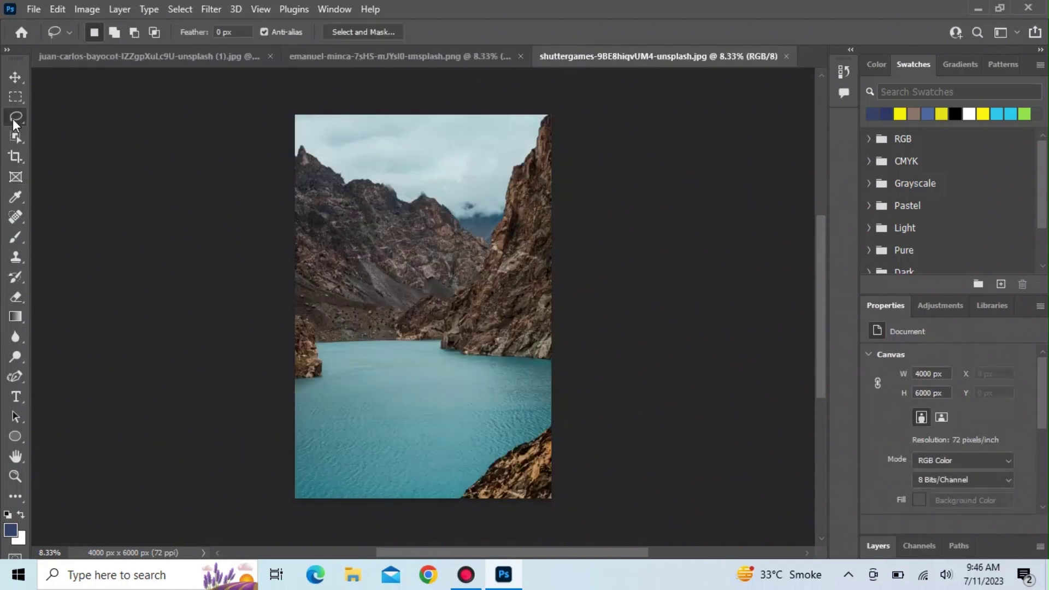
{"action": "mouse_move", "coordinate": [351, 392]}
{"action": "left_mouse_down"}
{"action": "mouse_move", "coordinate": [371, 448]}
{"action": "mouse_move", "coordinate": [414, 443]}
{"action": "mouse_move", "coordinate": [408, 396]}
{"action": "mouse_move", "coordinate": [352, 396]}
{"action": "mouse_move", "coordinate": [374, 408]}
{"action": "mouse_move", "coordinate": [165, 111]}
{"action": "mouse_move", "coordinate": [162, 56]}
{"action": "mouse_move", "coordinate": [170, 79]}
{"action": "left_mouse_up"}
{"action": "left_click", "coordinate": [16, 77]}
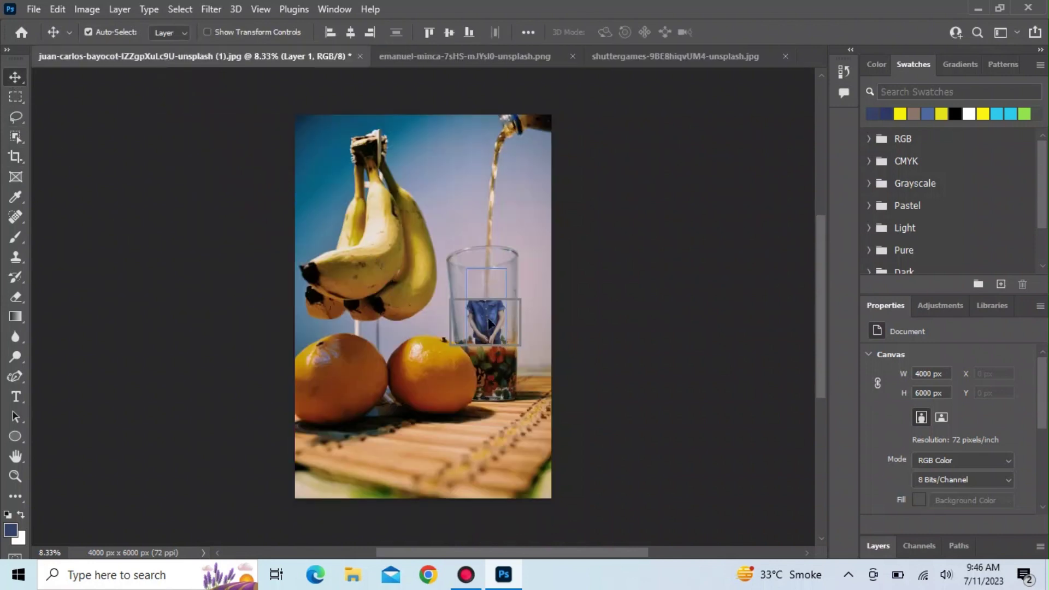
{"action": "mouse_move", "coordinate": [488, 322]}
{"action": "left_mouse_down"}
{"action": "mouse_move", "coordinate": [451, 330]}
{"action": "mouse_move", "coordinate": [467, 337]}
{"action": "mouse_move", "coordinate": [470, 327]}
{"action": "left_mouse_up"}
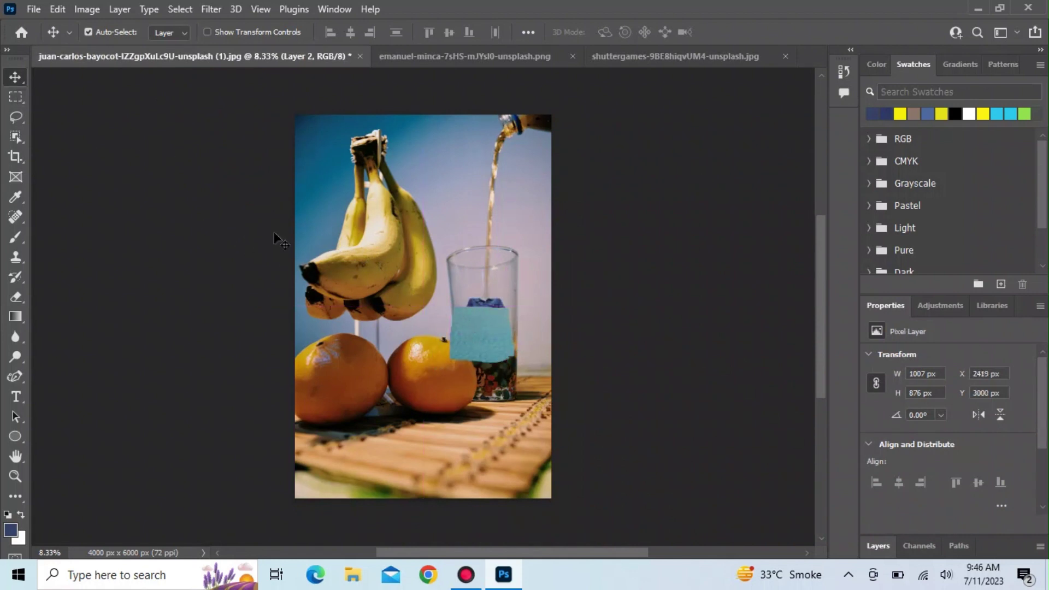
Extend the boy's frame upward to 1200 px high to include his head, and shift the water patch to fit the glass.
{"action": "left_click", "coordinate": [493, 304]}
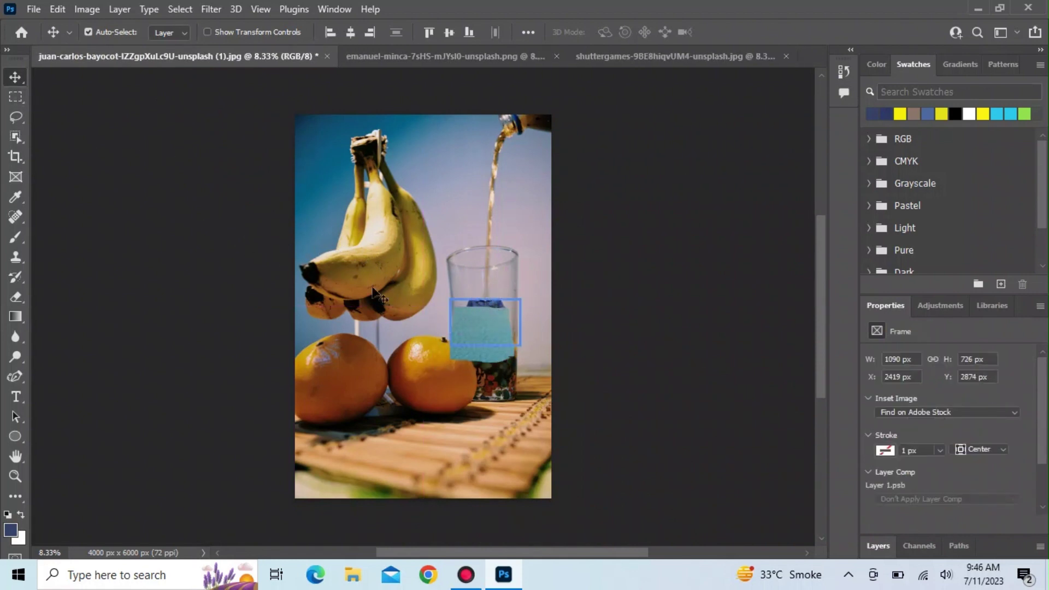
{"action": "left_click", "coordinate": [16, 177]}
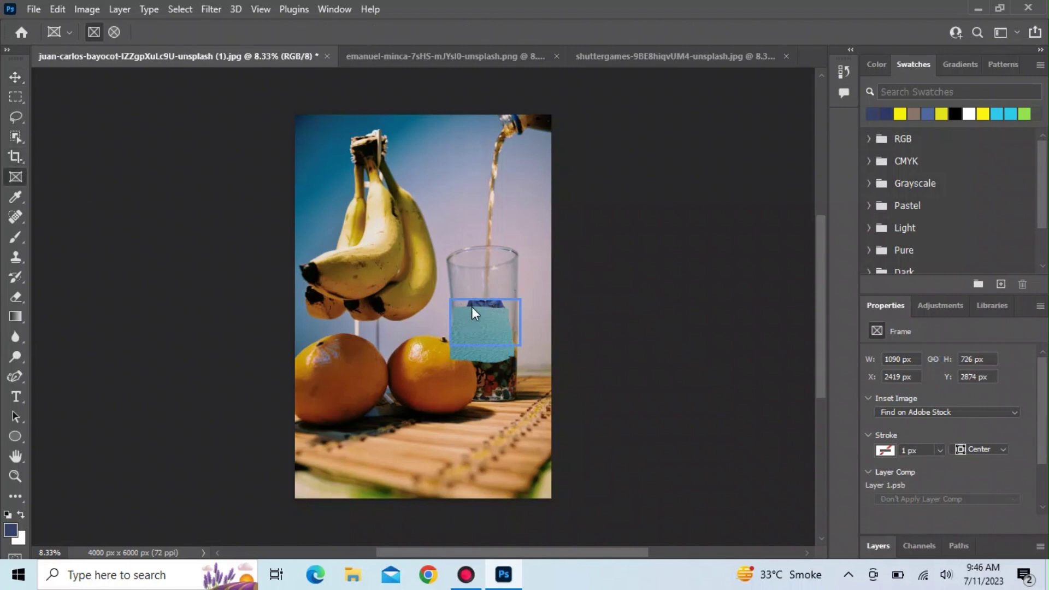
{"action": "left_click_drag", "start_coordinate": [480, 300], "coordinate": [481, 265]}
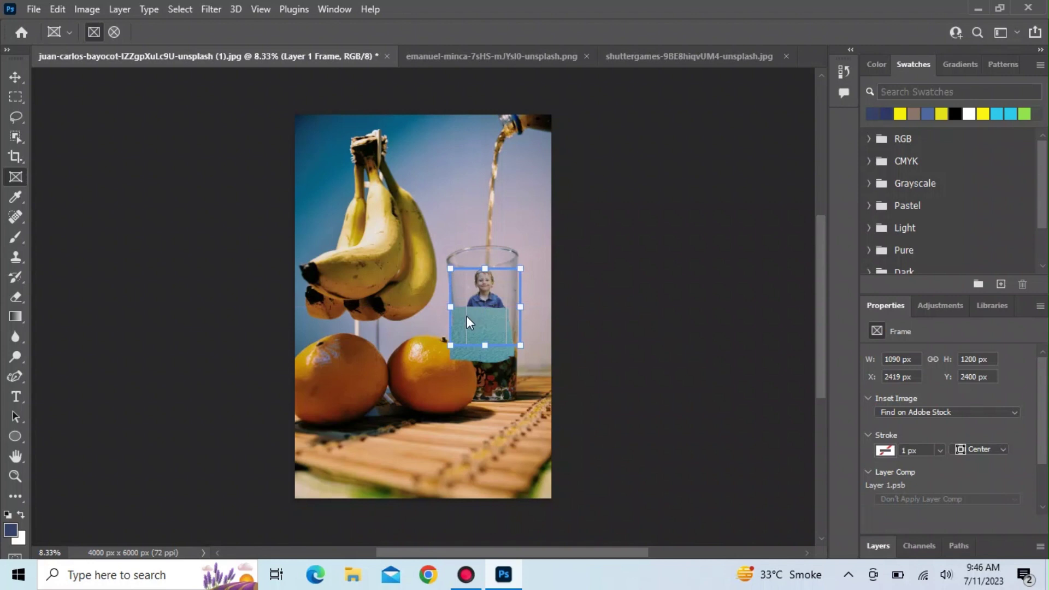
{"action": "mouse_move", "coordinate": [467, 316]}
{"action": "left_mouse_down"}
{"action": "mouse_move", "coordinate": [473, 323]}
{"action": "mouse_move", "coordinate": [470, 313]}
{"action": "left_mouse_up"}
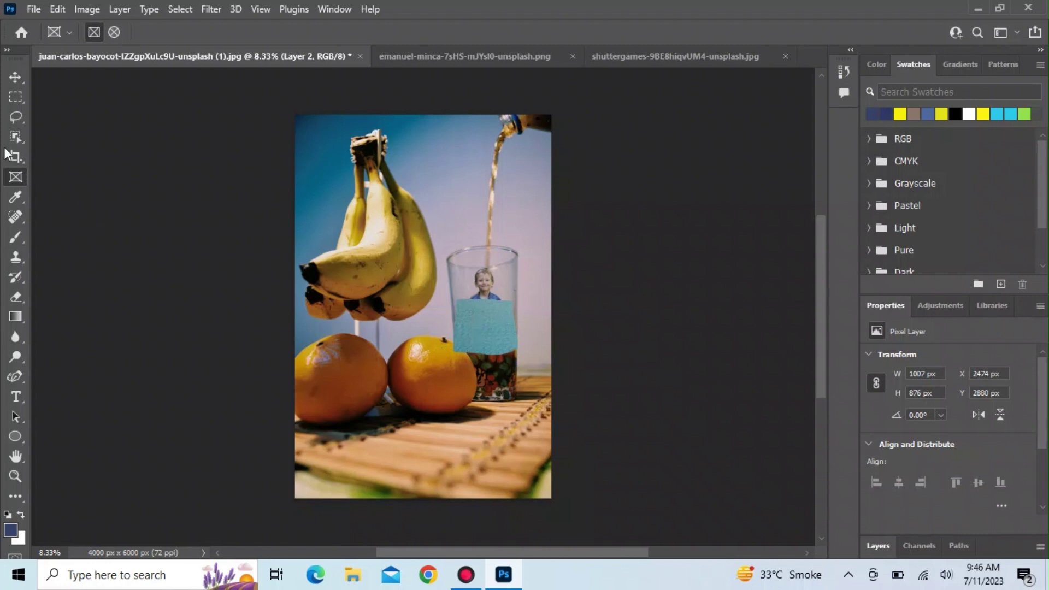
{"action": "left_click", "coordinate": [15, 117]}
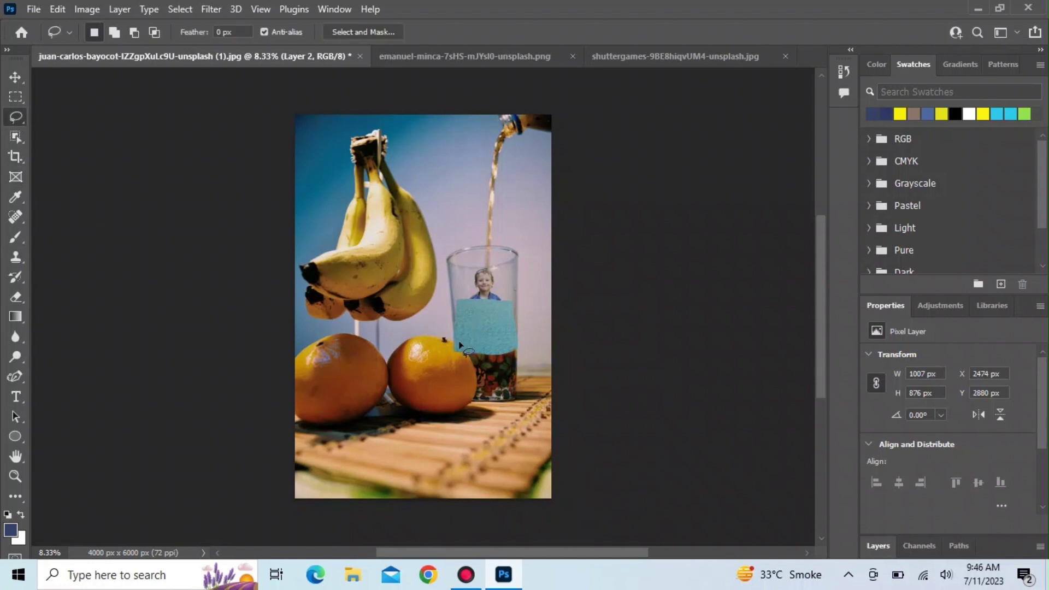
{"action": "mouse_move", "coordinate": [459, 345]}
{"action": "left_mouse_down"}
{"action": "mouse_move", "coordinate": [462, 363]}
{"action": "mouse_move", "coordinate": [454, 341]}
{"action": "mouse_move", "coordinate": [458, 355]}
{"action": "left_mouse_up"}
{"action": "left_click", "coordinate": [16, 77]}
{"action": "key", "text": "ctrl+d"}
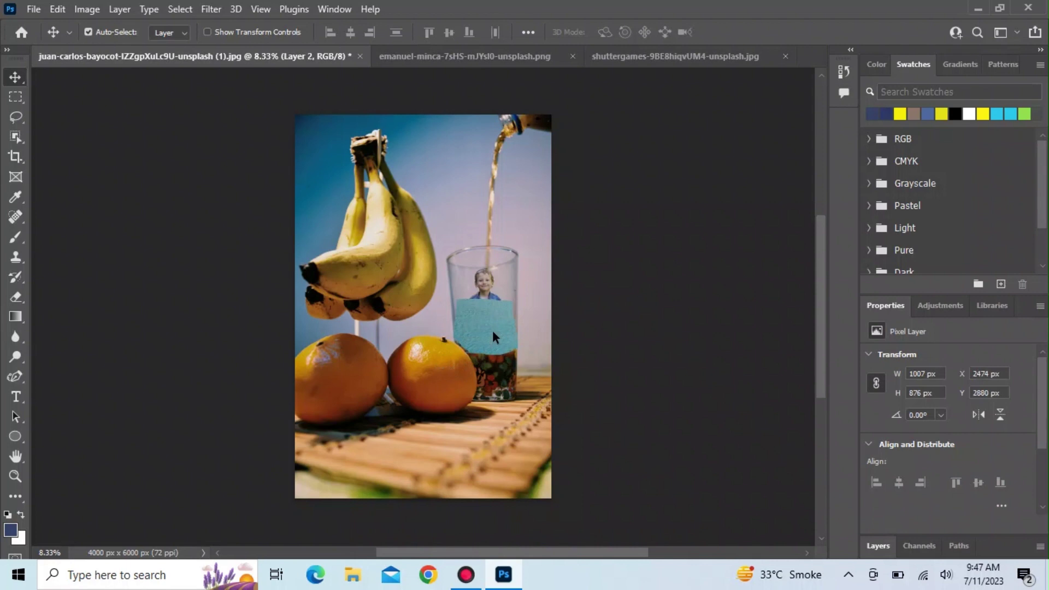
Nudge the water patch and the boy slightly upward inside the glass.
{"action": "left_click_drag", "start_coordinate": [490, 327], "coordinate": [484, 281]}
{"action": "left_click", "coordinate": [548, 283]}
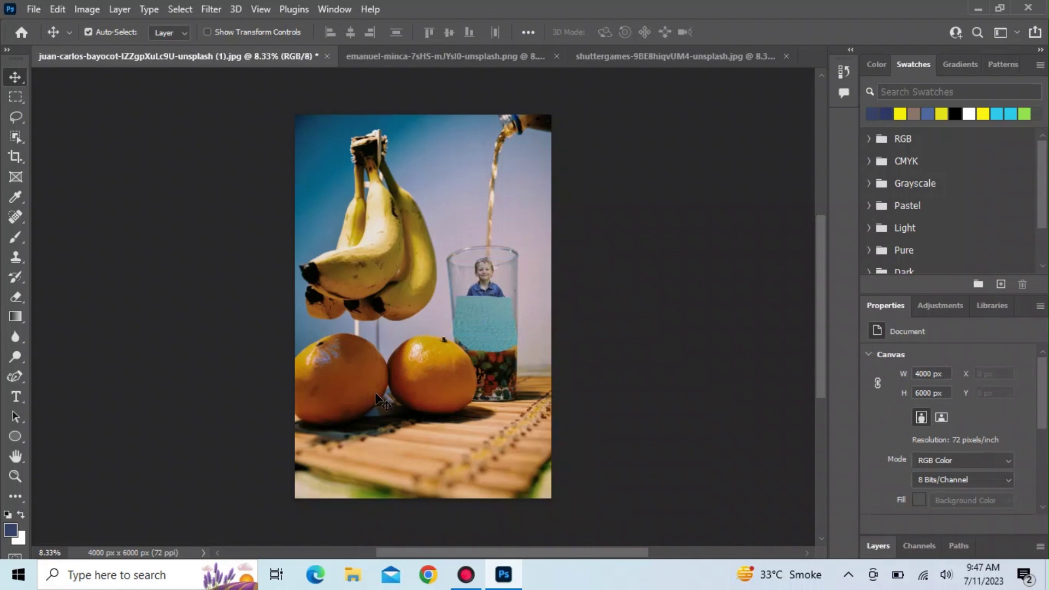
{"action": "left_click", "coordinate": [465, 578]}
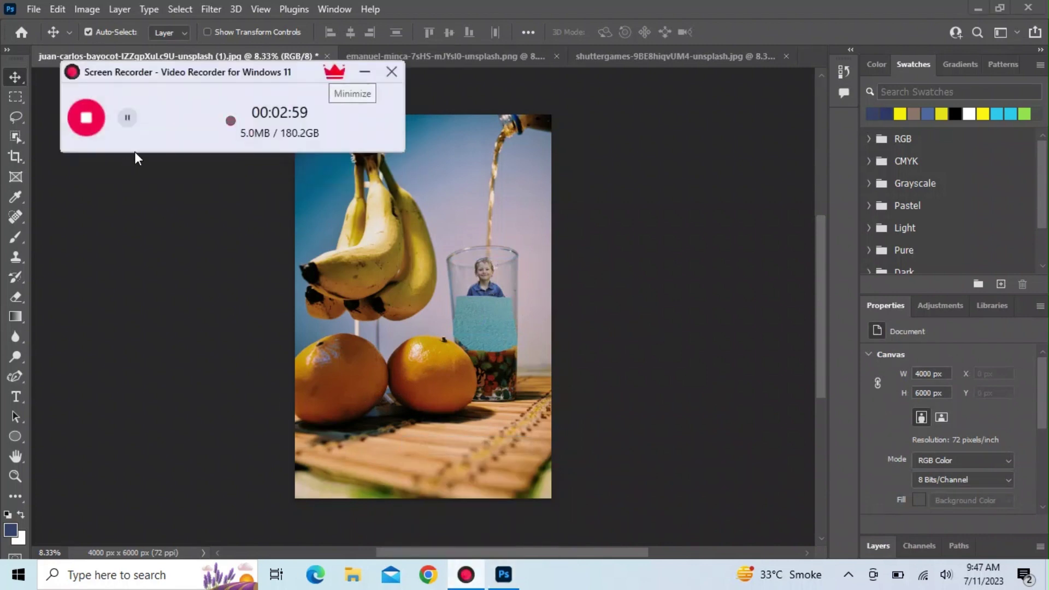
{"action": "left_click", "coordinate": [364, 71]}
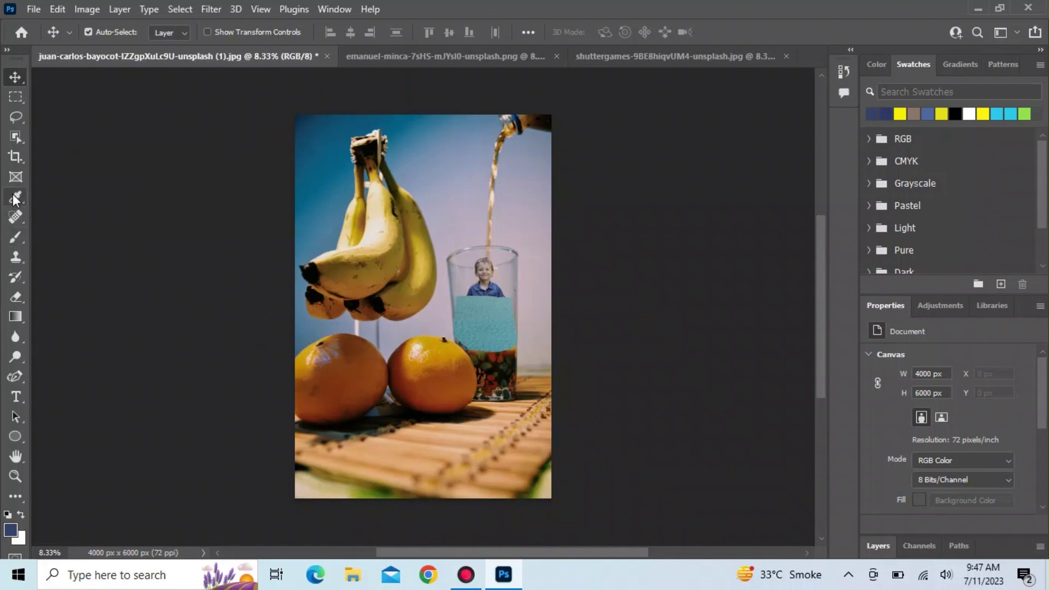
{"action": "left_click", "coordinate": [17, 316]}
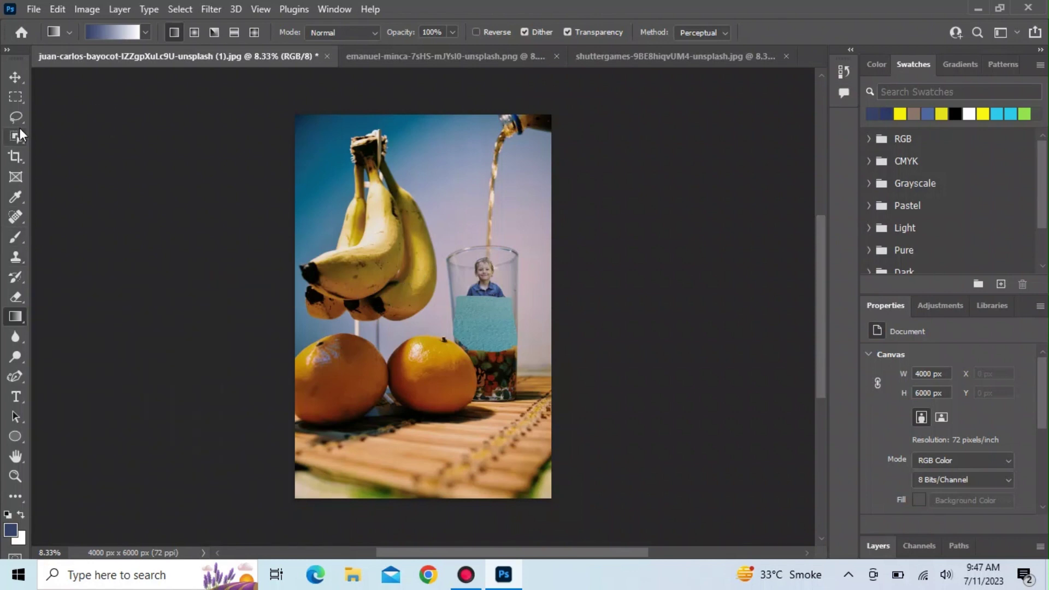
{"action": "left_click", "coordinate": [408, 54]}
Lasso a sky area about 3625 by 1488 px in the lake photo and move it into the fruit photo.
{"action": "left_click", "coordinate": [664, 58]}
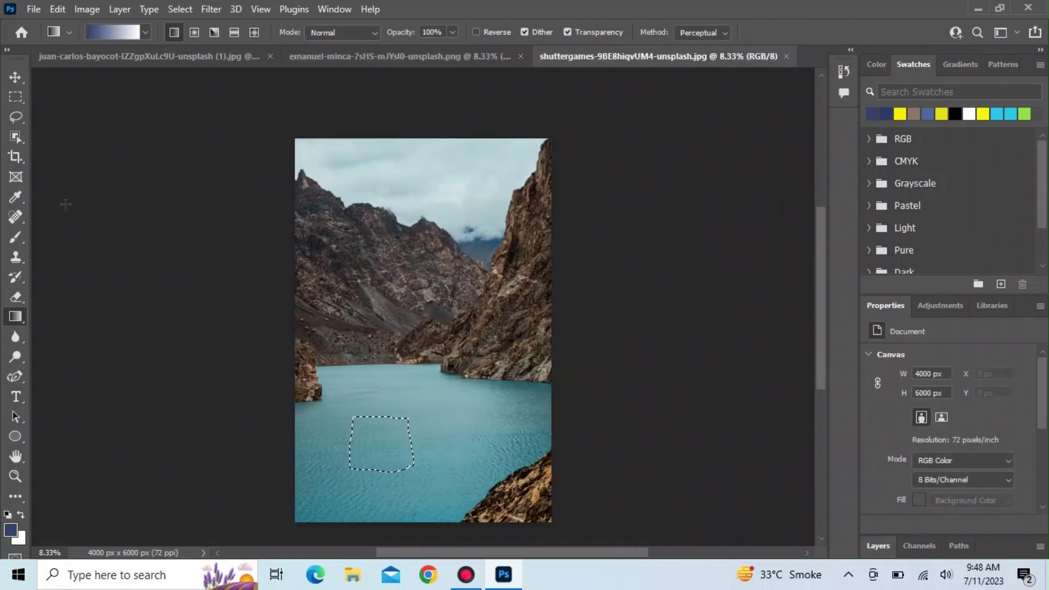
{"action": "left_click", "coordinate": [17, 116]}
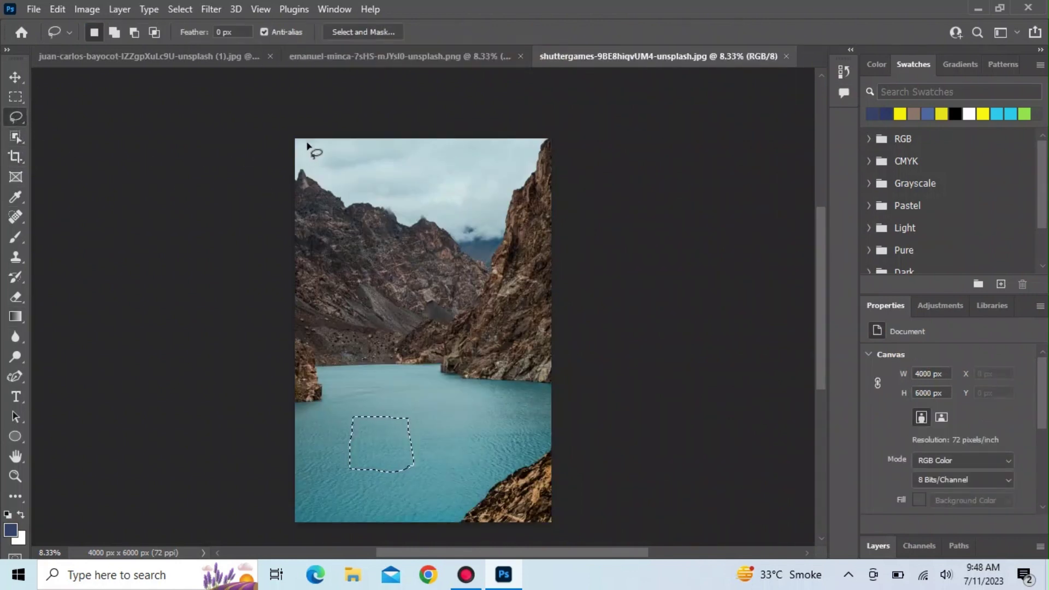
{"action": "mouse_move", "coordinate": [299, 145]}
{"action": "left_mouse_down"}
{"action": "mouse_move", "coordinate": [464, 237]}
{"action": "mouse_move", "coordinate": [531, 151]}
{"action": "mouse_move", "coordinate": [388, 160]}
{"action": "mouse_move", "coordinate": [298, 145]}
{"action": "mouse_move", "coordinate": [385, 178]}
{"action": "mouse_move", "coordinate": [264, 95]}
{"action": "mouse_move", "coordinate": [170, 67]}
{"action": "left_mouse_up"}
{"action": "left_click", "coordinate": [15, 77]}
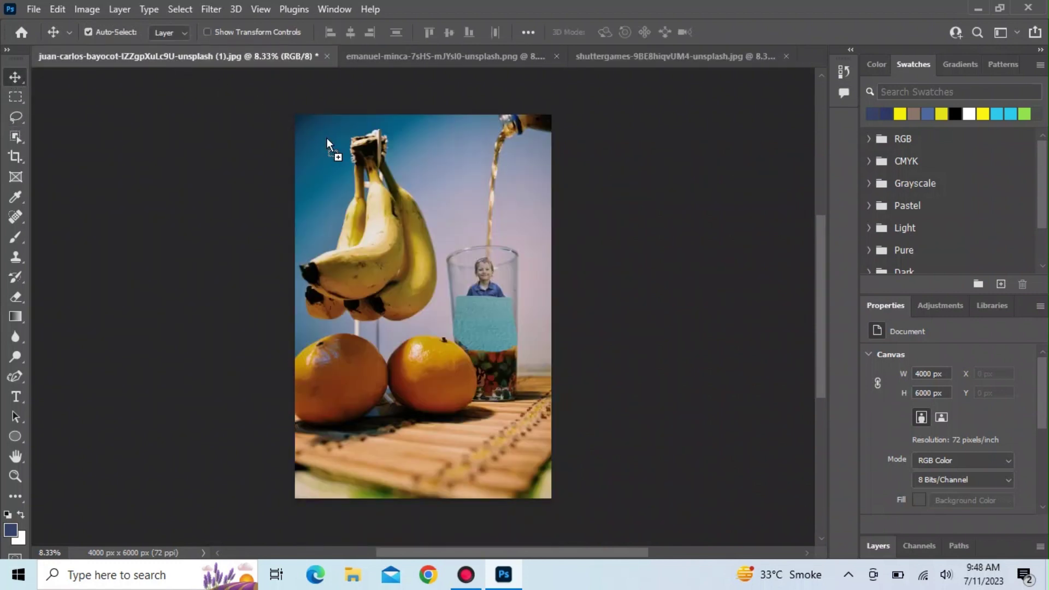
{"action": "left_click_drag", "start_coordinate": [403, 157], "coordinate": [429, 199]}
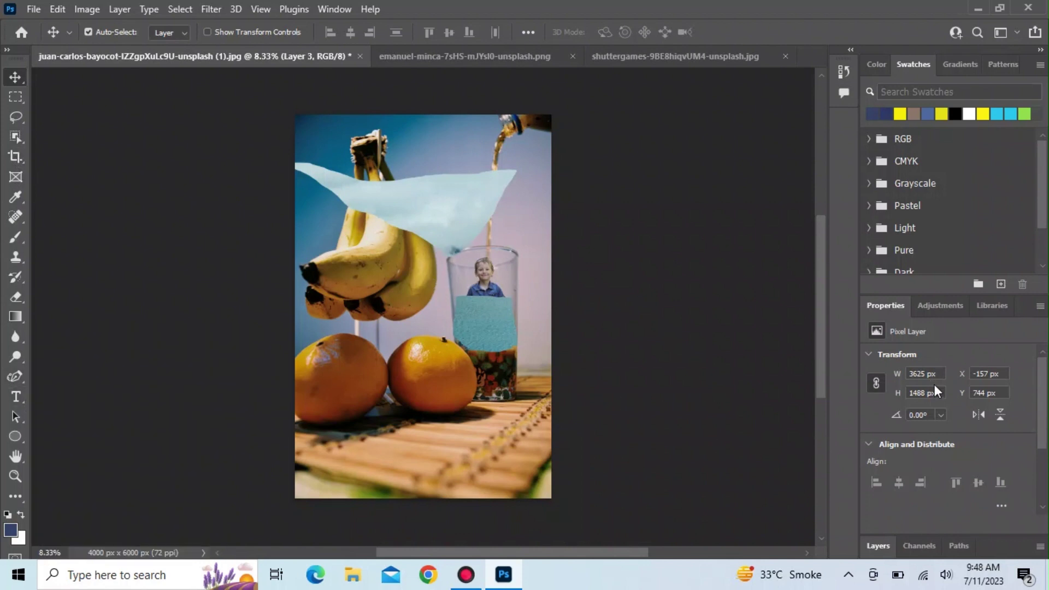
Resize the sky patch to 3000 by 1231 px and move it to the photo's upper edge, between the bananas and the bottle.
{"action": "left_click_drag", "start_coordinate": [925, 374], "coordinate": [908, 373]}
{"action": "key", "text": "BackSpace"}
{"action": "type", "text": "3000"}
{"action": "key", "text": "Return"}
{"action": "key", "text": "Tab"}
{"action": "type", "text": "1231"}
{"action": "key", "text": "Return"}
{"action": "left_click_drag", "start_coordinate": [466, 233], "coordinate": [494, 200]}
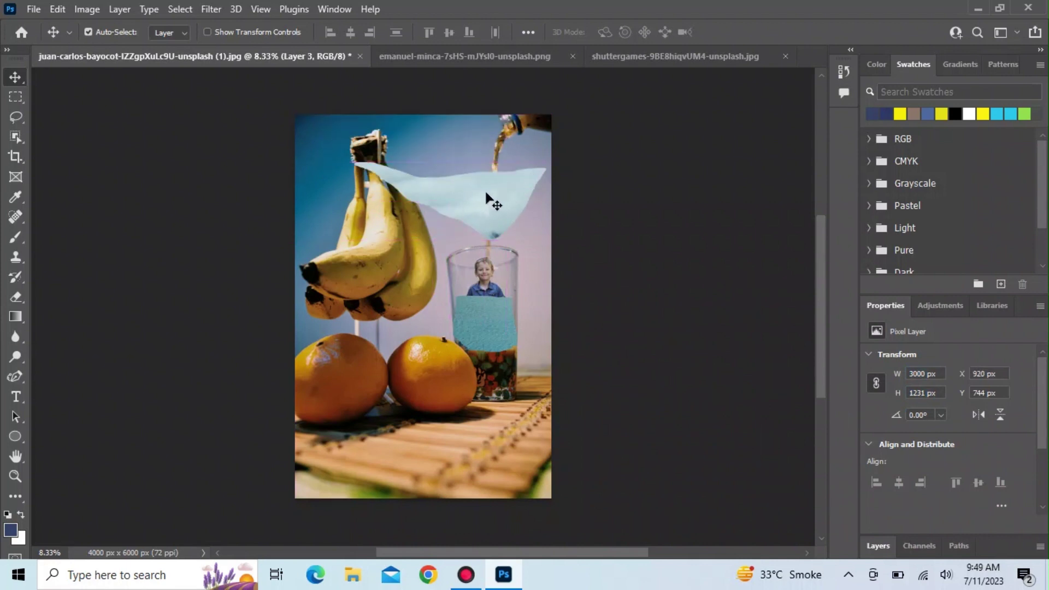
{"action": "left_click_drag", "start_coordinate": [490, 199], "coordinate": [430, 135]}
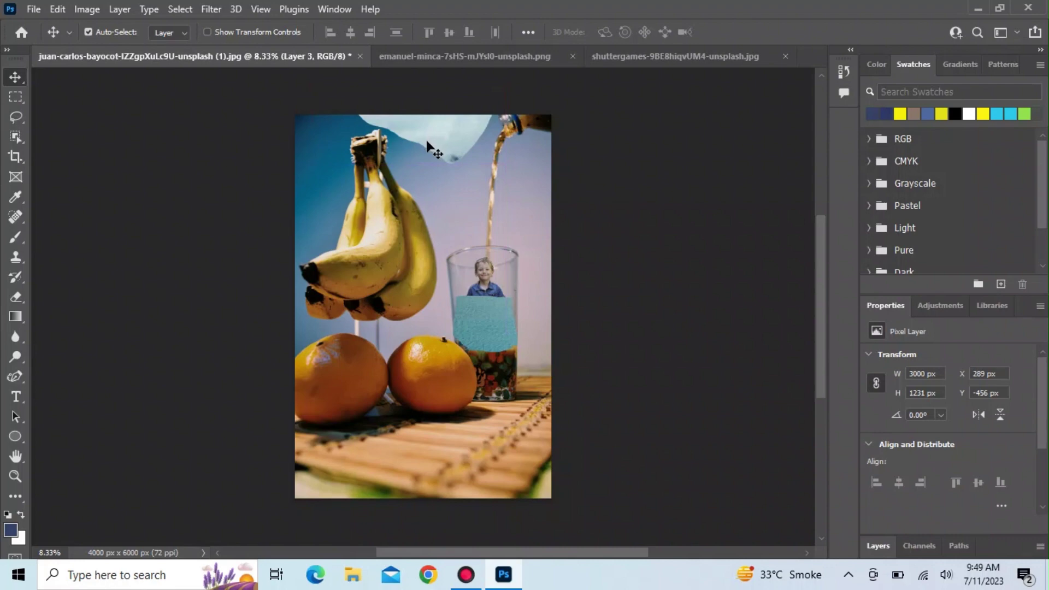
Open the sunset mountain photo with the person standing on the rocks from the Downloads folder.
{"action": "left_click", "coordinate": [33, 9]}
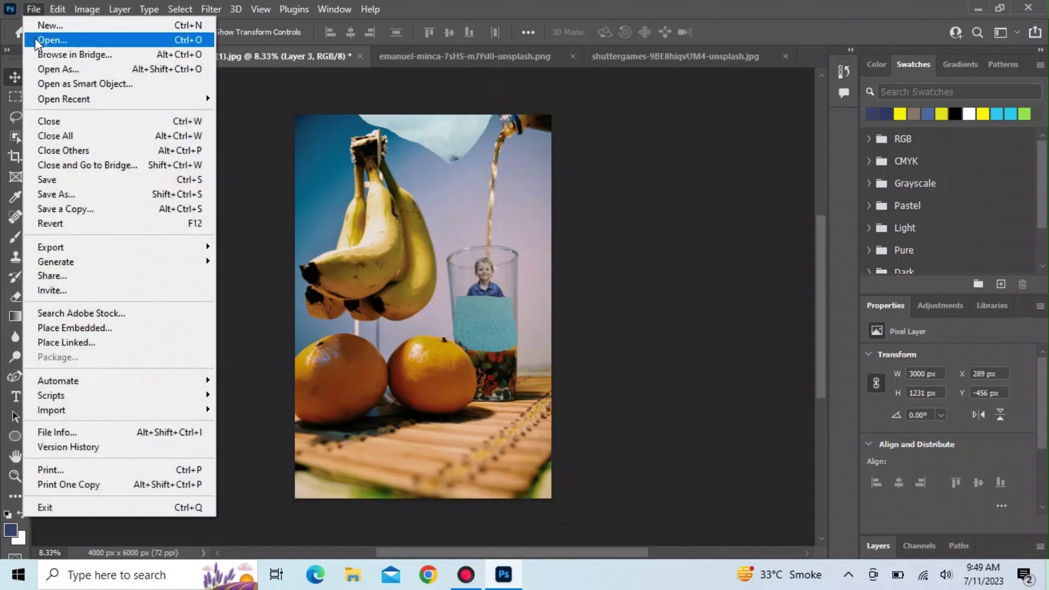
{"action": "left_click", "coordinate": [36, 41]}
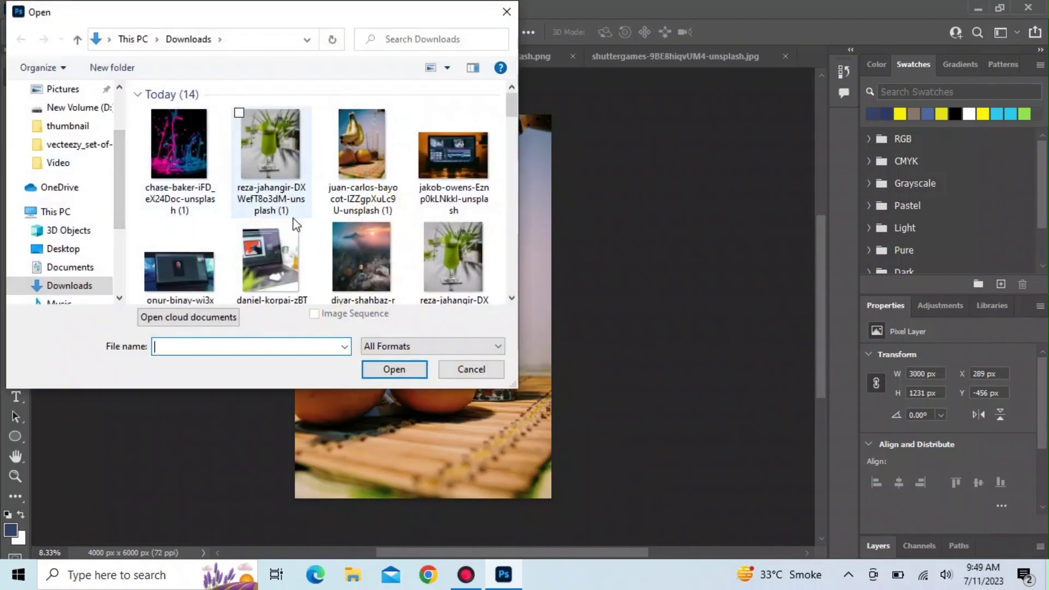
{"action": "scroll", "coordinate": [293, 218], "scroll_direction": "down", "scroll_amount": 3}
{"action": "scroll", "coordinate": [293, 218], "scroll_direction": "up", "scroll_amount": 3}
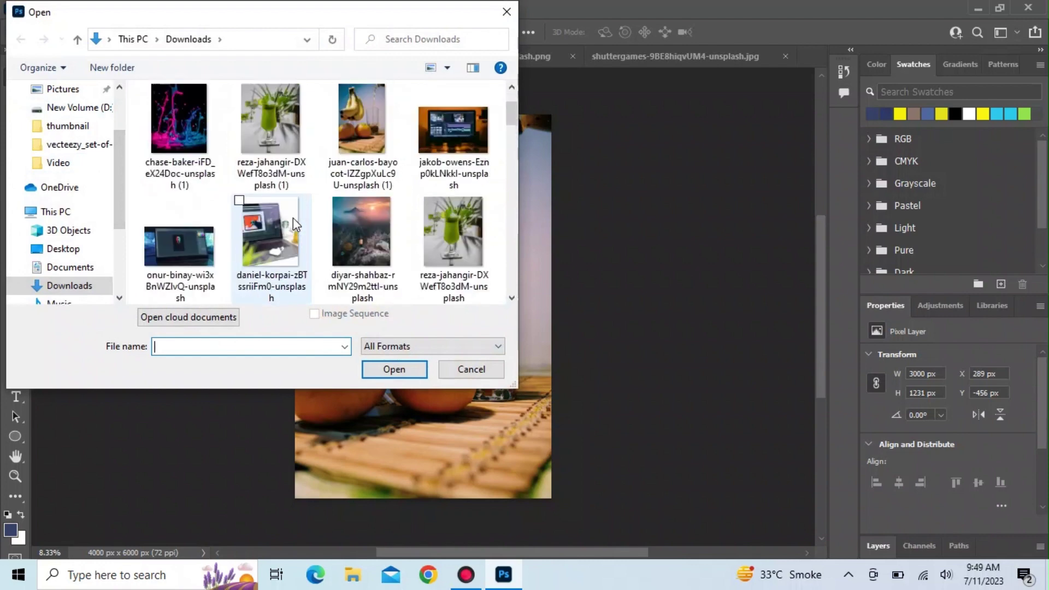
{"action": "scroll", "coordinate": [293, 217], "scroll_direction": "down", "scroll_amount": 3}
{"action": "scroll", "coordinate": [293, 218], "scroll_direction": "up", "scroll_amount": 2}
{"action": "left_click", "coordinate": [359, 224]}
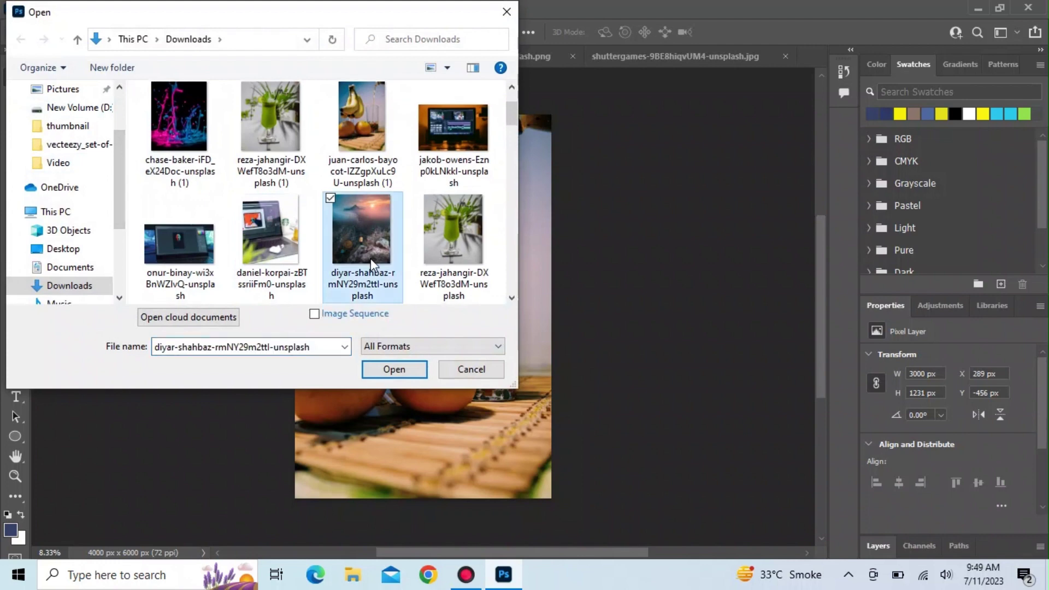
{"action": "left_click", "coordinate": [394, 369]}
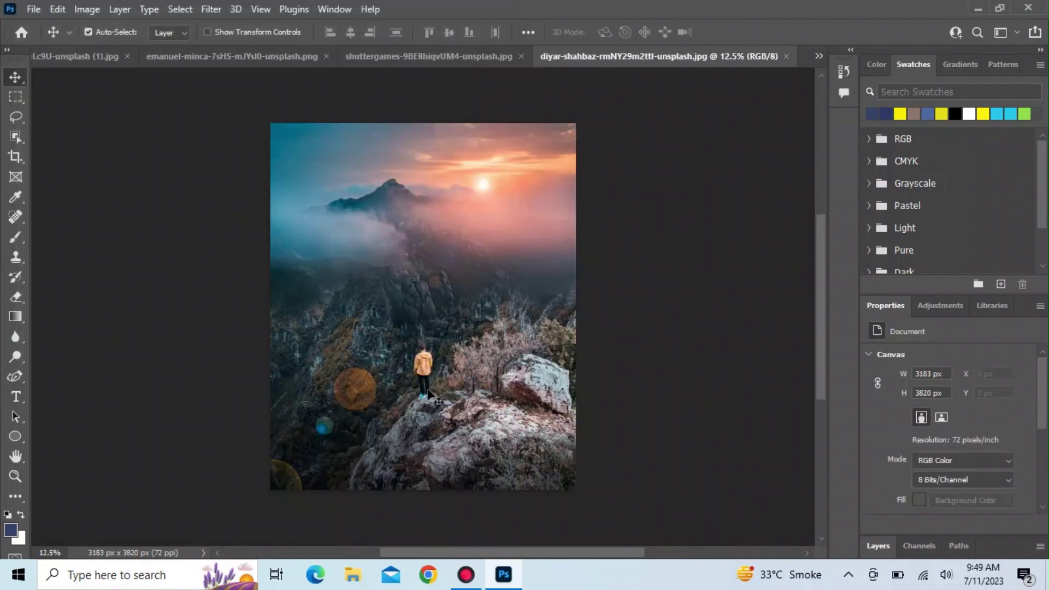
Lasso the glowing sun, an area about 424 by 455 px, and move it into the fruit photo's sky beside the banana stem.
{"action": "left_click", "coordinate": [16, 117]}
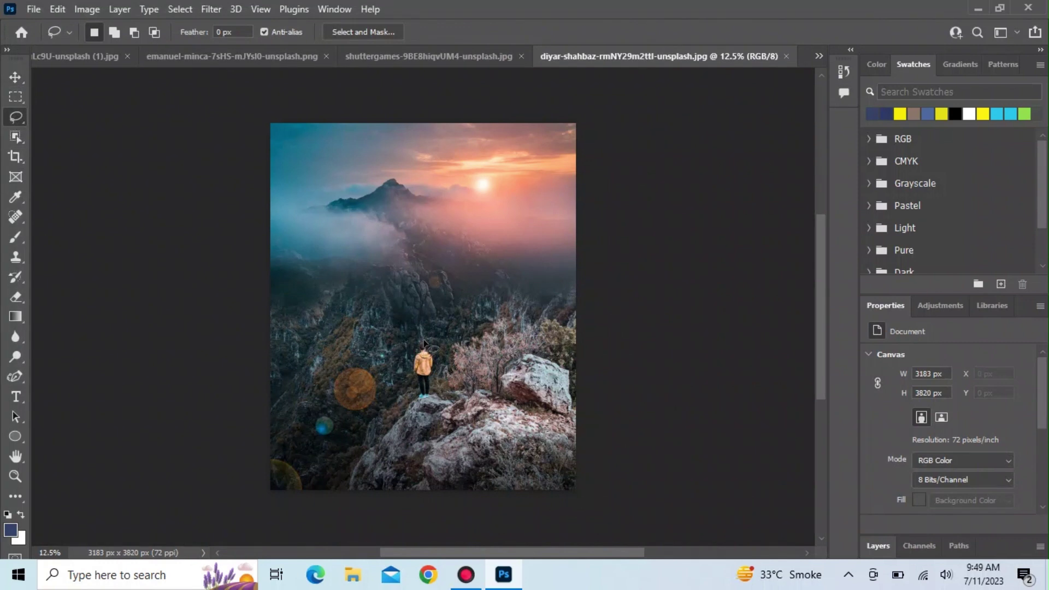
{"action": "mouse_move", "coordinate": [489, 166]}
{"action": "left_mouse_down"}
{"action": "mouse_move", "coordinate": [457, 198]}
{"action": "mouse_move", "coordinate": [474, 207]}
{"action": "mouse_move", "coordinate": [493, 190]}
{"action": "mouse_move", "coordinate": [487, 169]}
{"action": "left_mouse_up"}
{"action": "left_click", "coordinate": [14, 77]}
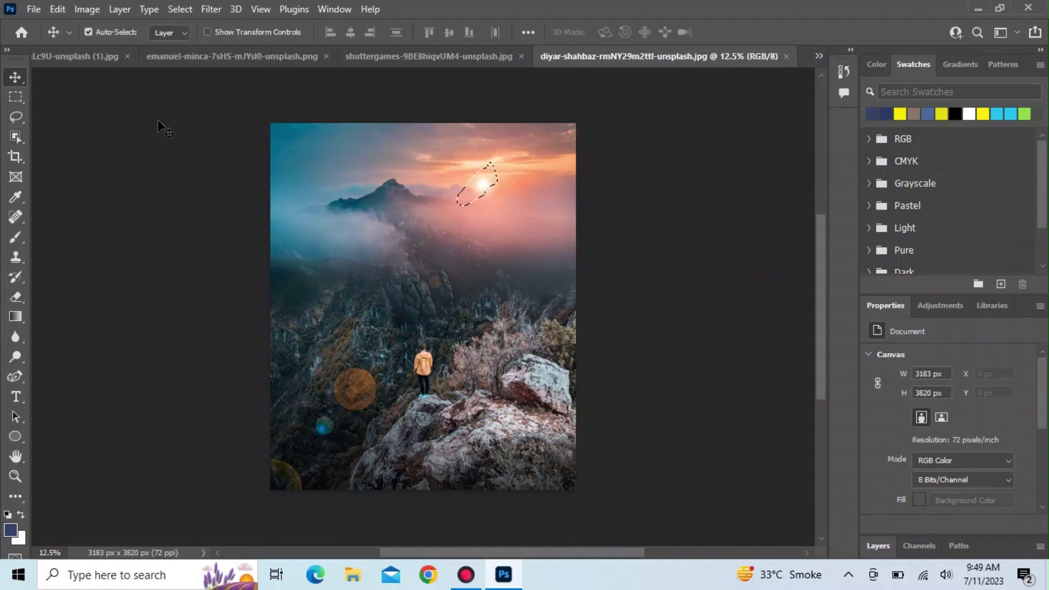
{"action": "left_click_drag", "start_coordinate": [471, 183], "coordinate": [194, 117]}
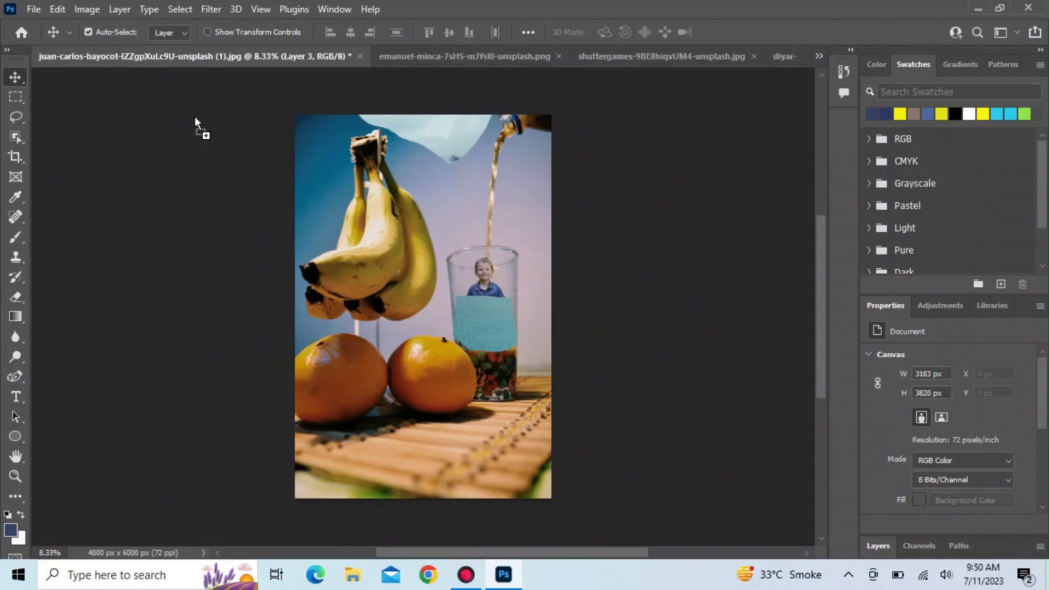
{"action": "left_click_drag", "start_coordinate": [325, 150], "coordinate": [312, 140]}
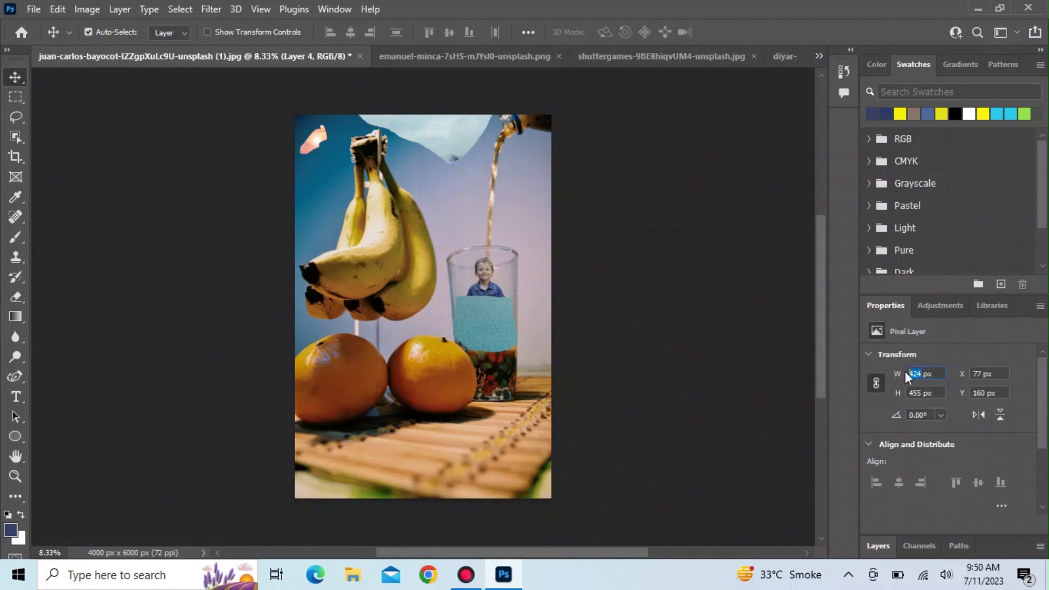
Resize the sun patch to 600 by 644 px and move it into the fruit photo's upper-left corner.
{"action": "type", "text": "600"}
{"action": "left_click", "coordinate": [926, 393]}
{"action": "mouse_move", "coordinate": [322, 139]}
{"action": "left_mouse_down"}
{"action": "mouse_move", "coordinate": [304, 120]}
{"action": "mouse_move", "coordinate": [291, 136]}
{"action": "mouse_move", "coordinate": [313, 122]}
{"action": "left_mouse_up"}
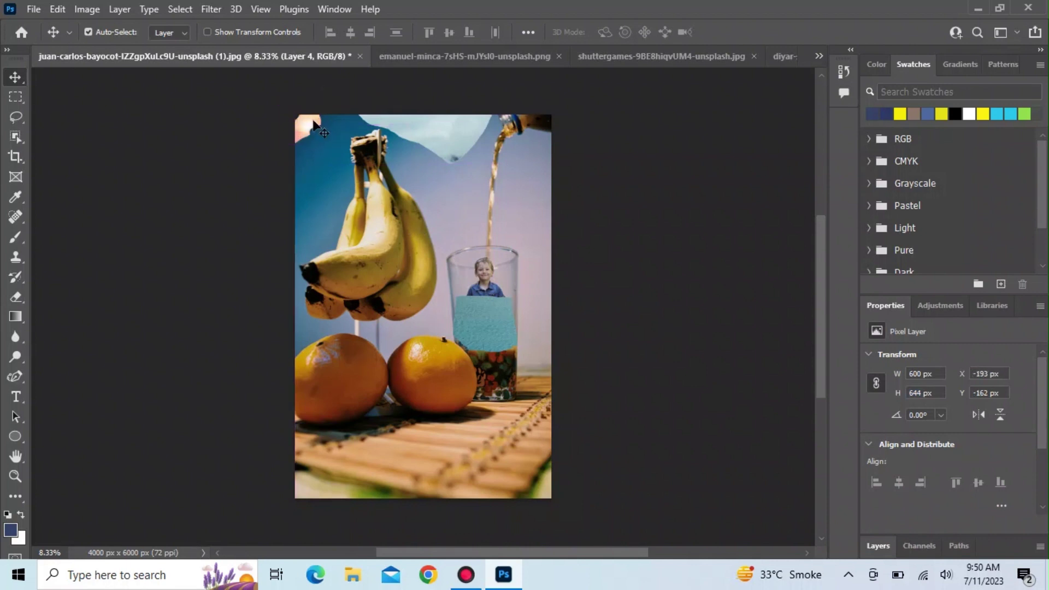